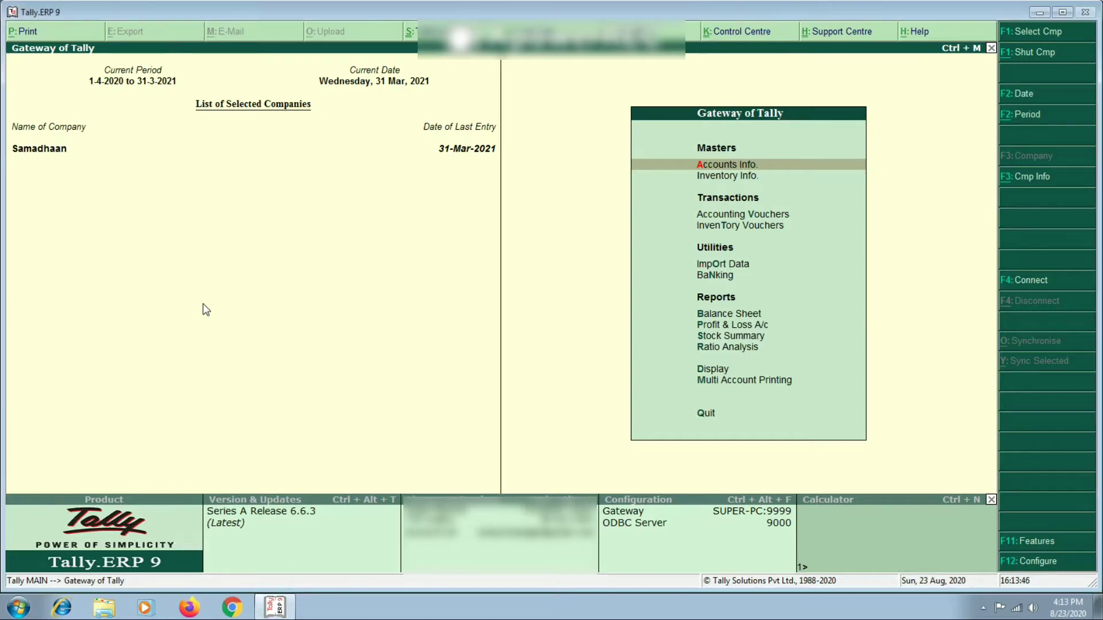
- Open the Balance Sheet to examine Current Liabilities and the difference in opening balances, and return to the Gateway of Tally
key(b)
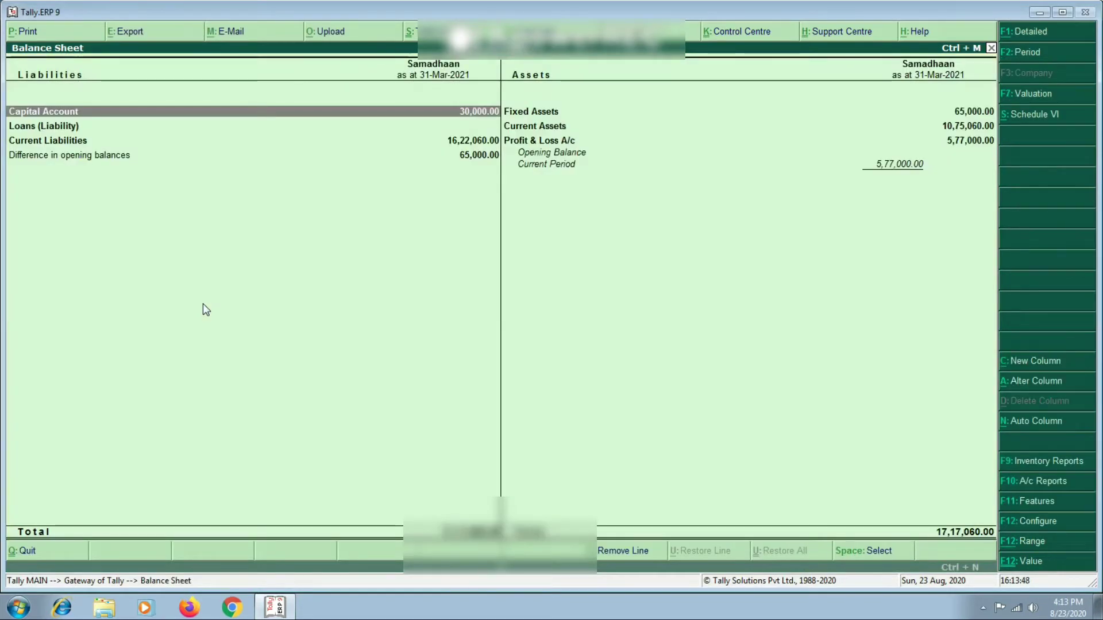
key(Down)
key(Down)
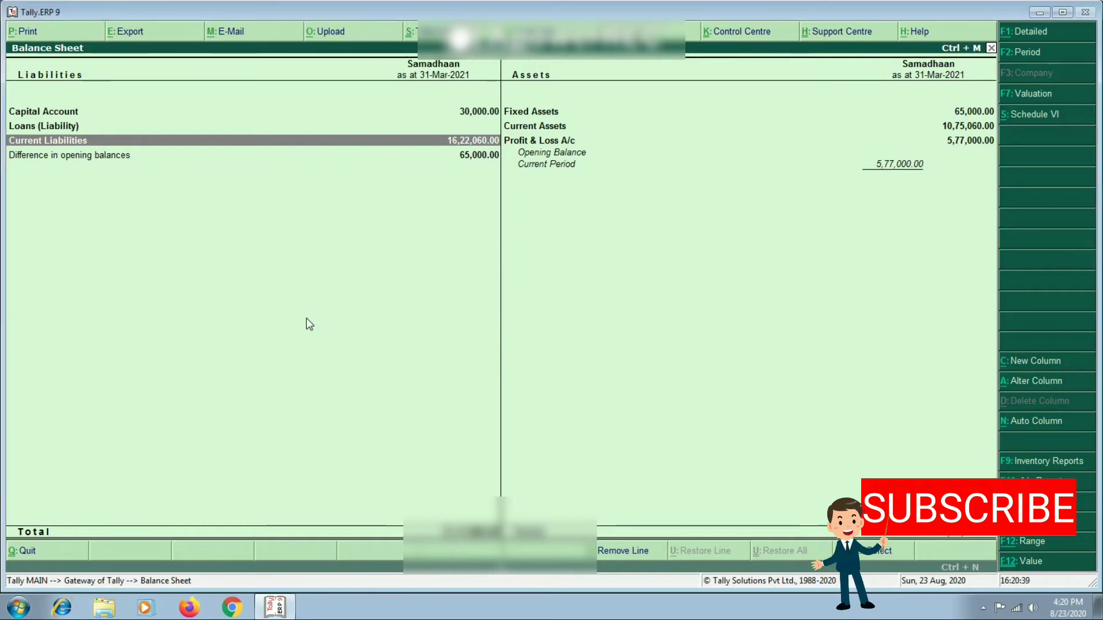
key(Escape)
key(Escape)
key(Escape)
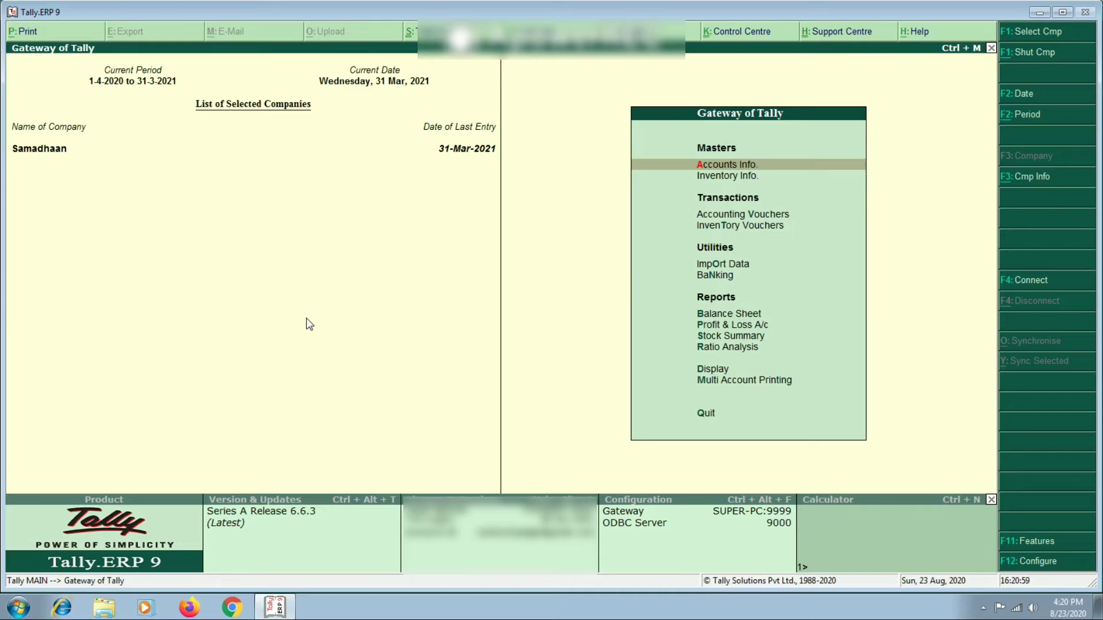
- Start creating a single ledger named Mr.x, leaving the alias blank
key(Return)
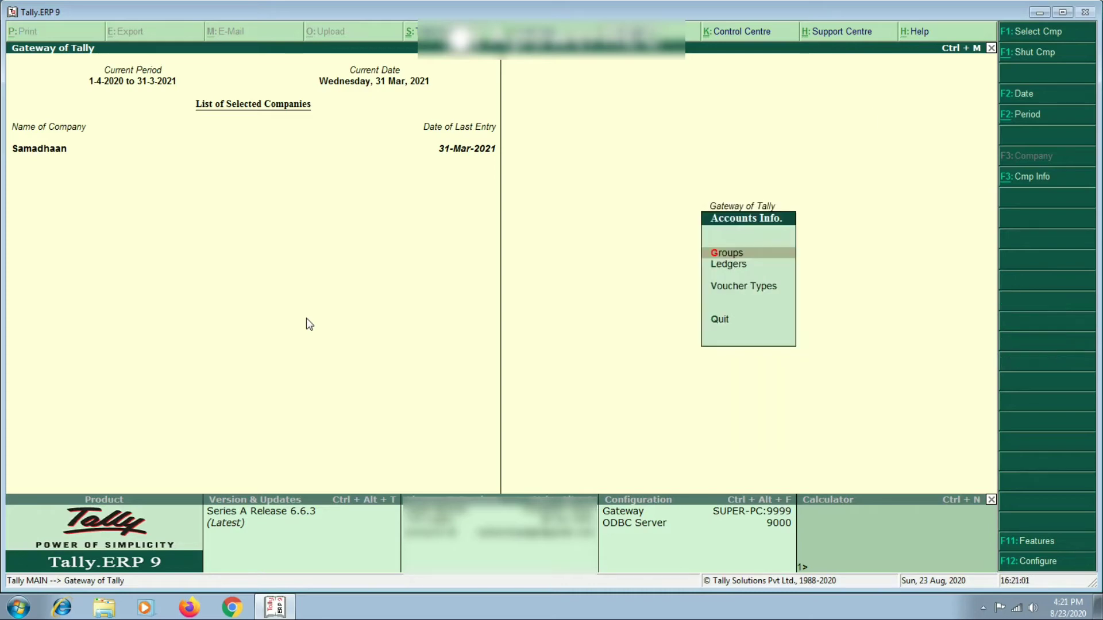
key(Down)
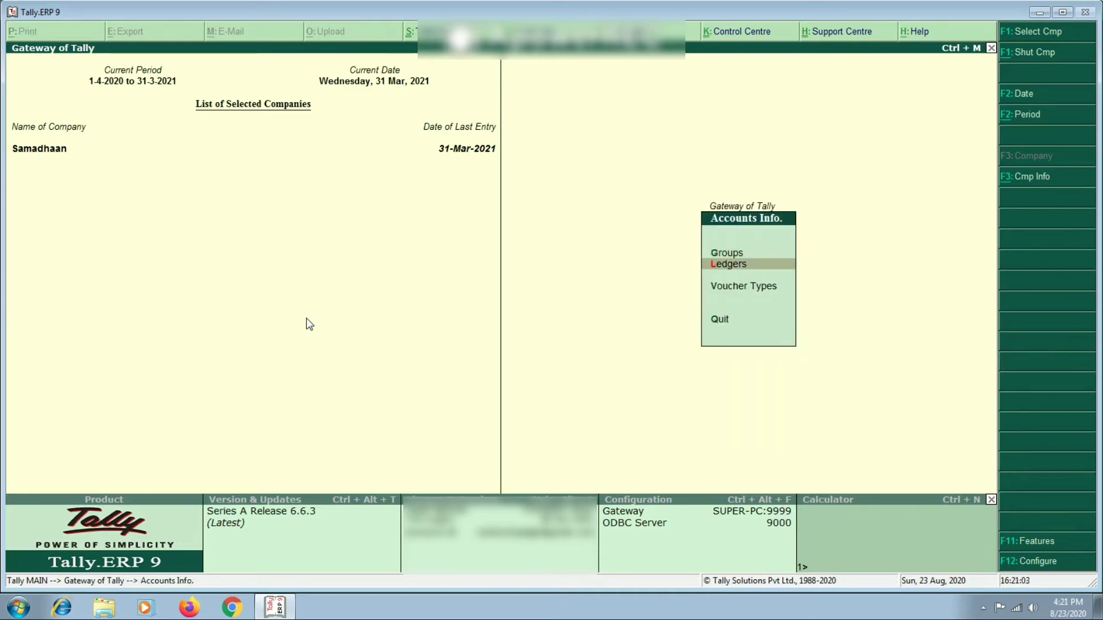
key(Return)
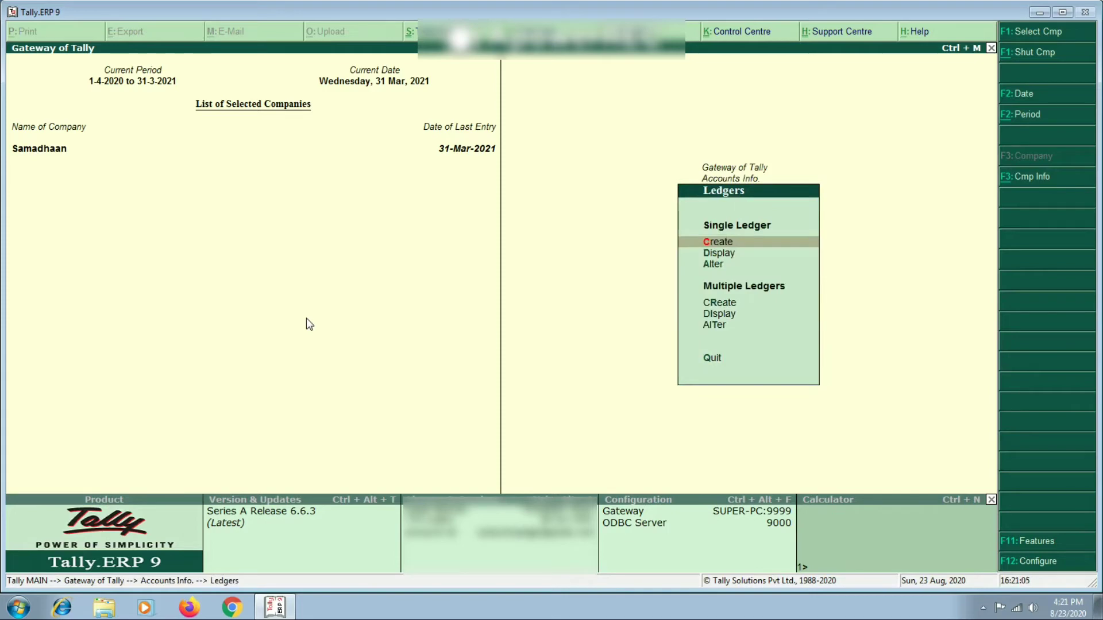
key(Return)
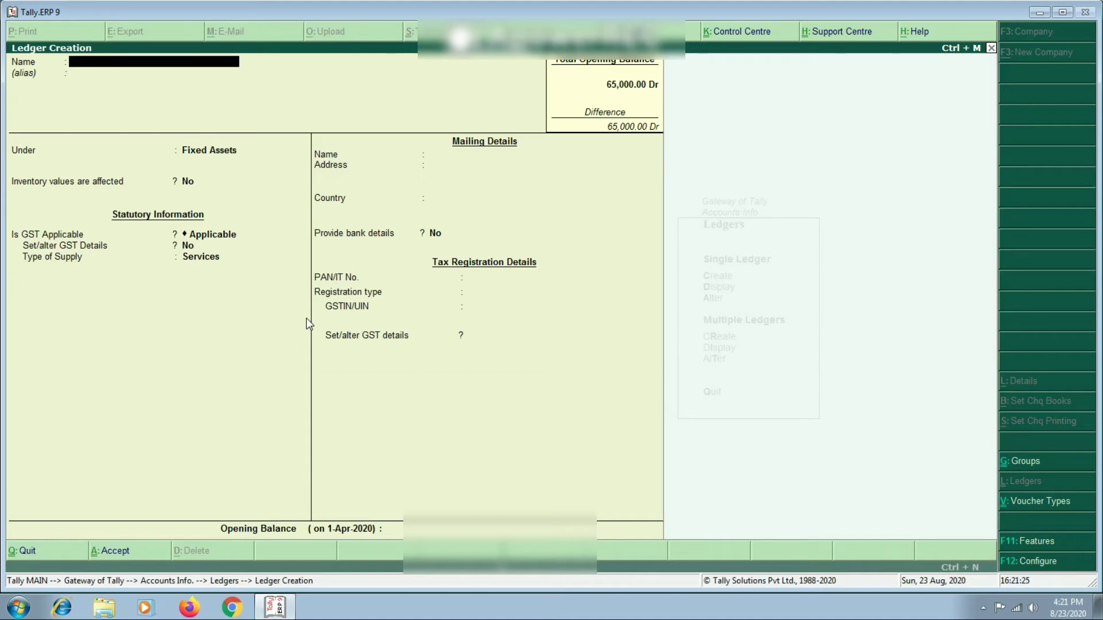
text(Mr.x)
key(Return)
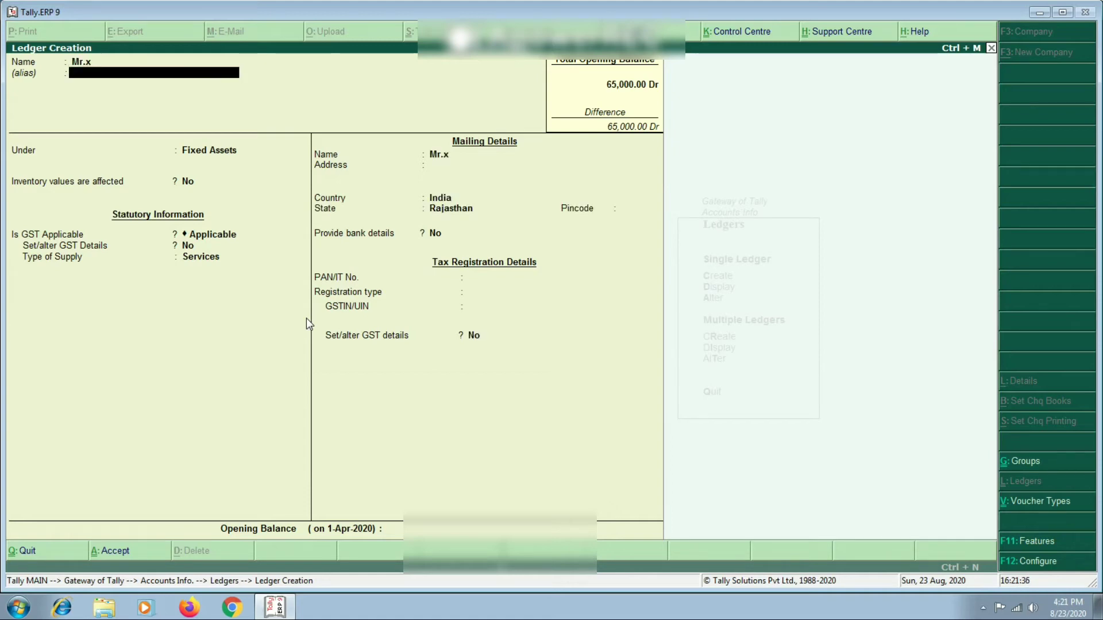
key(Return)
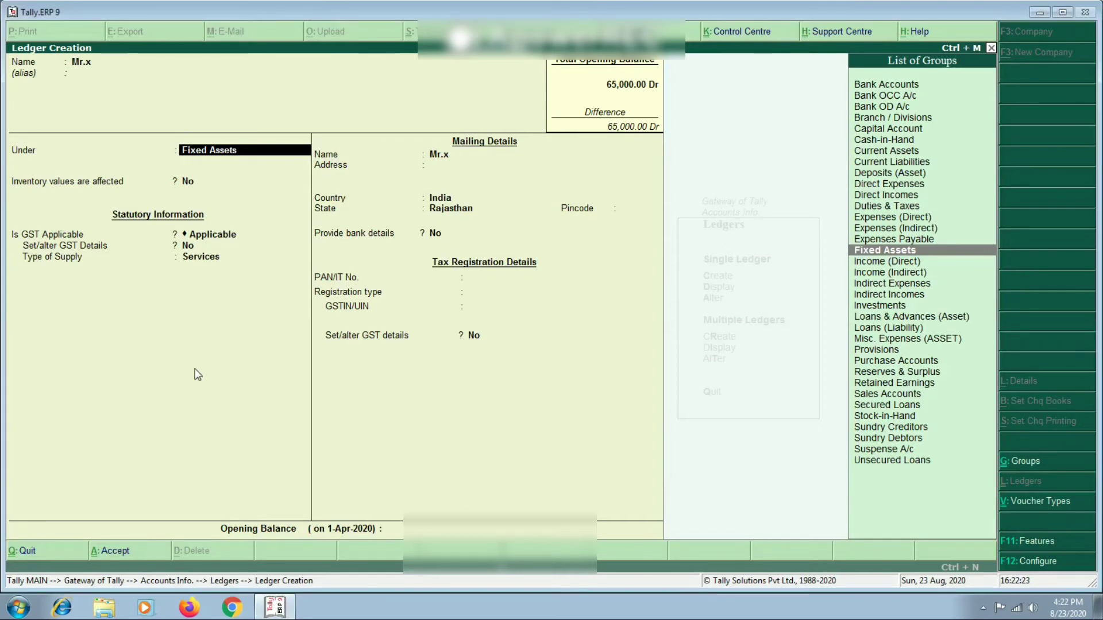
- Replace the new ledger's parent group with Sundry Creditors
key(Page_Down)
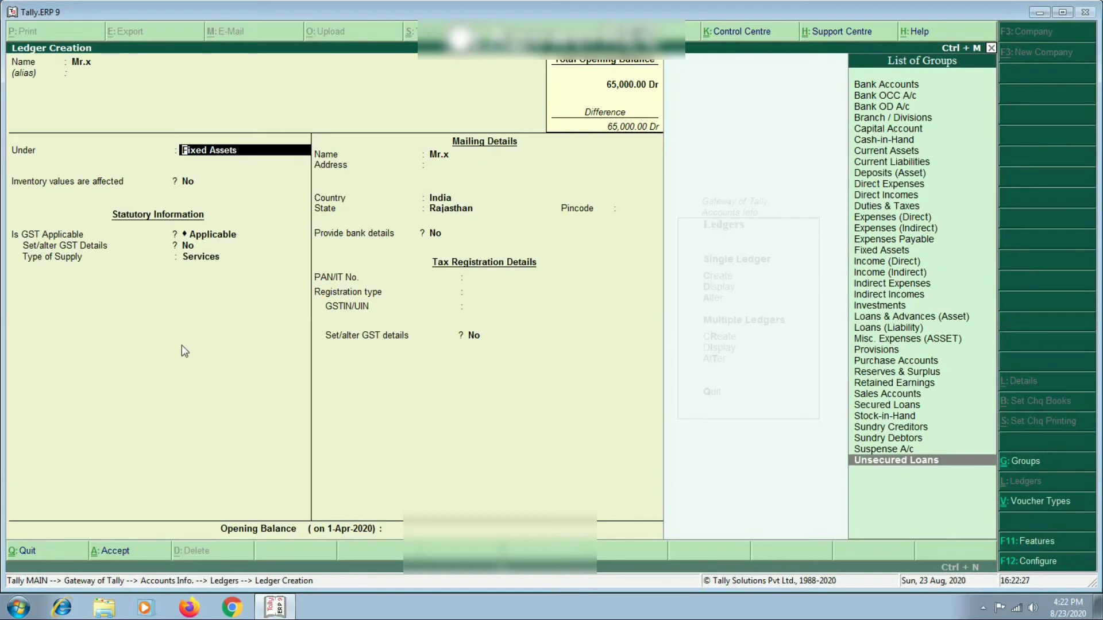
text(fi)
key(BackSpace)
key(BackSpace)
key(BackSpace)
key(BackSpace)
key(BackSpace)
key(BackSpace)
key(BackSpace)
key(BackSpace)
key(BackSpace)
key(BackSpace)
key(BackSpace)
key(BackSpace)
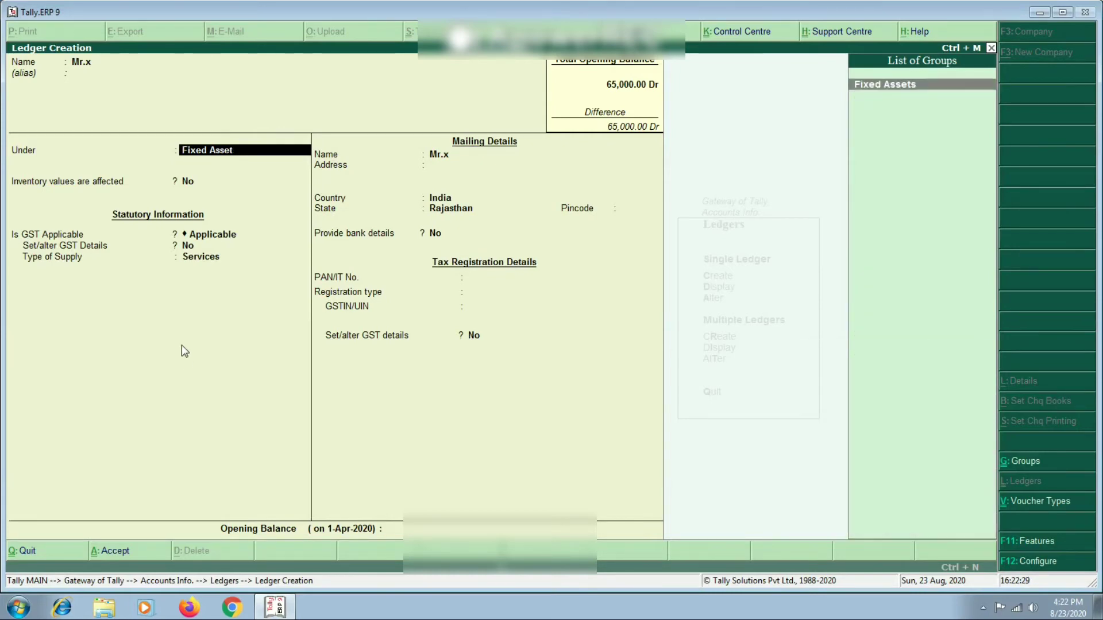
key(BackSpace)
key(BackSpace)
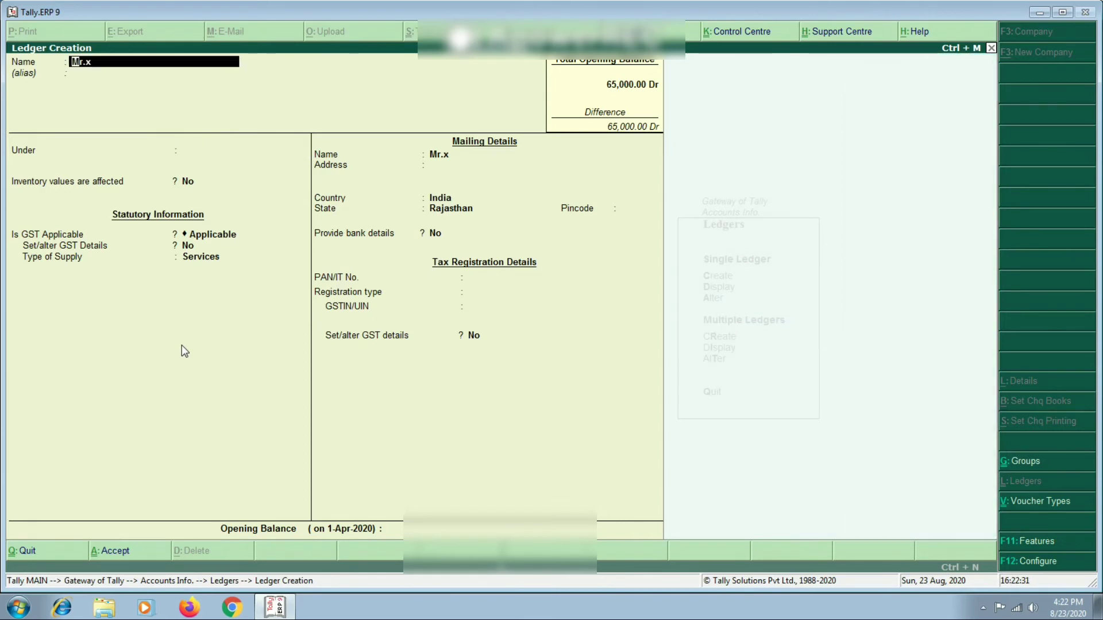
key(Return)
key(Return)
text(Sun)
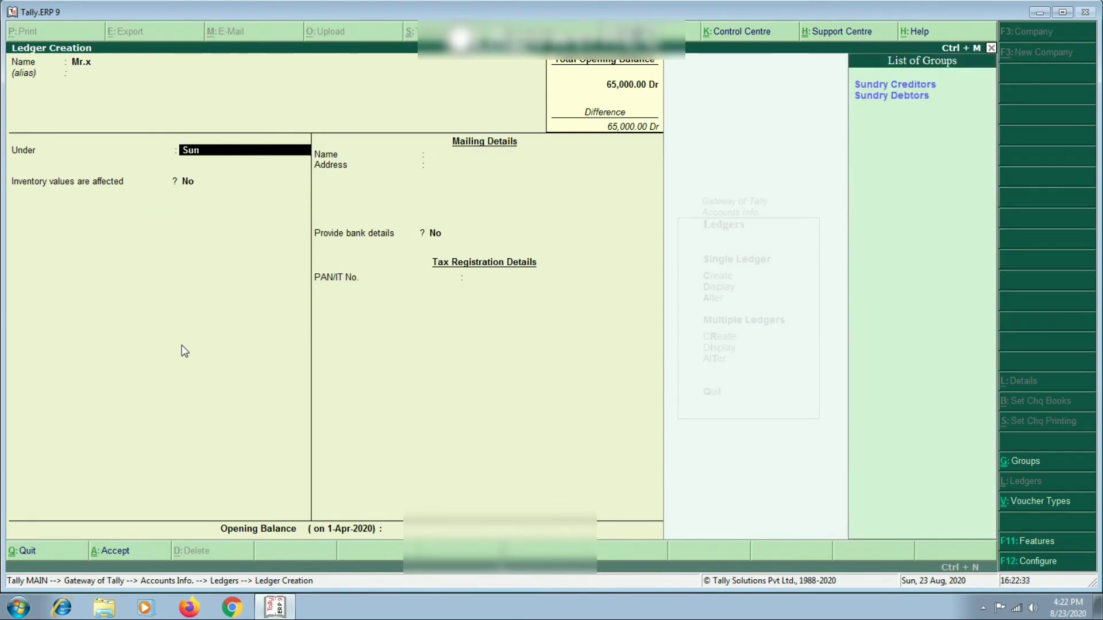
key(Return)
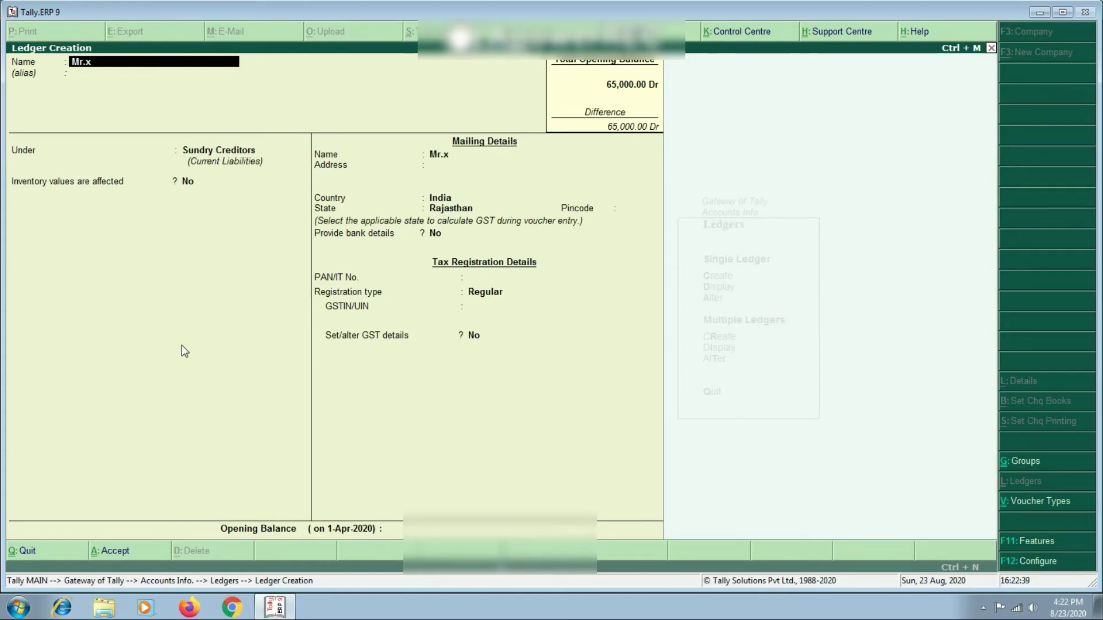
- Set the ledger's opening balance to 10,000 Cr and save the ledger
key(ctrl+End)
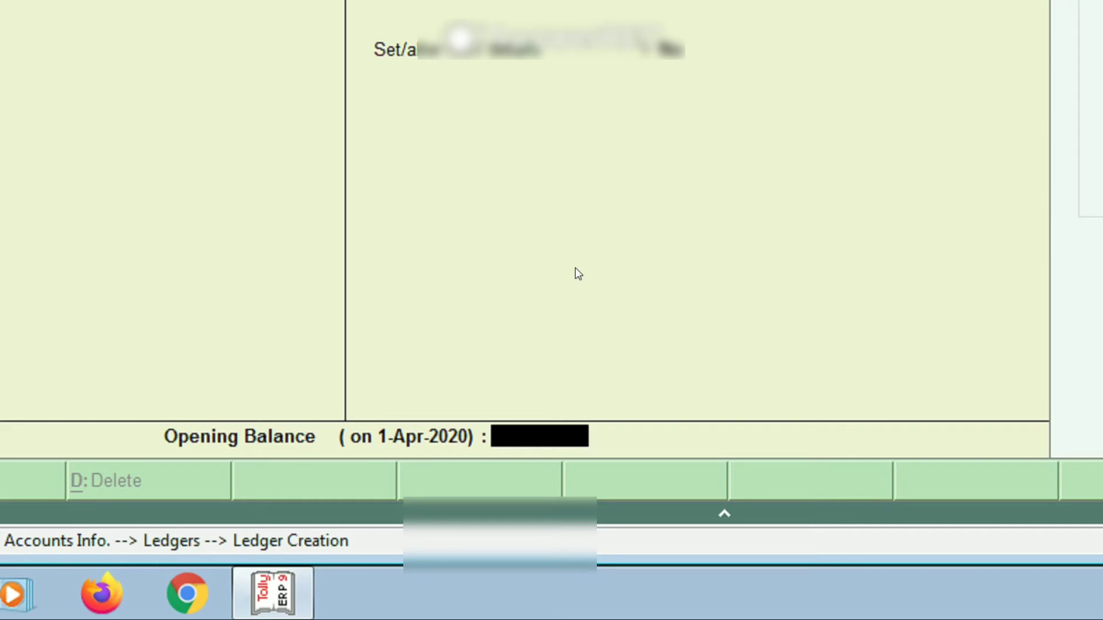
text(10000)
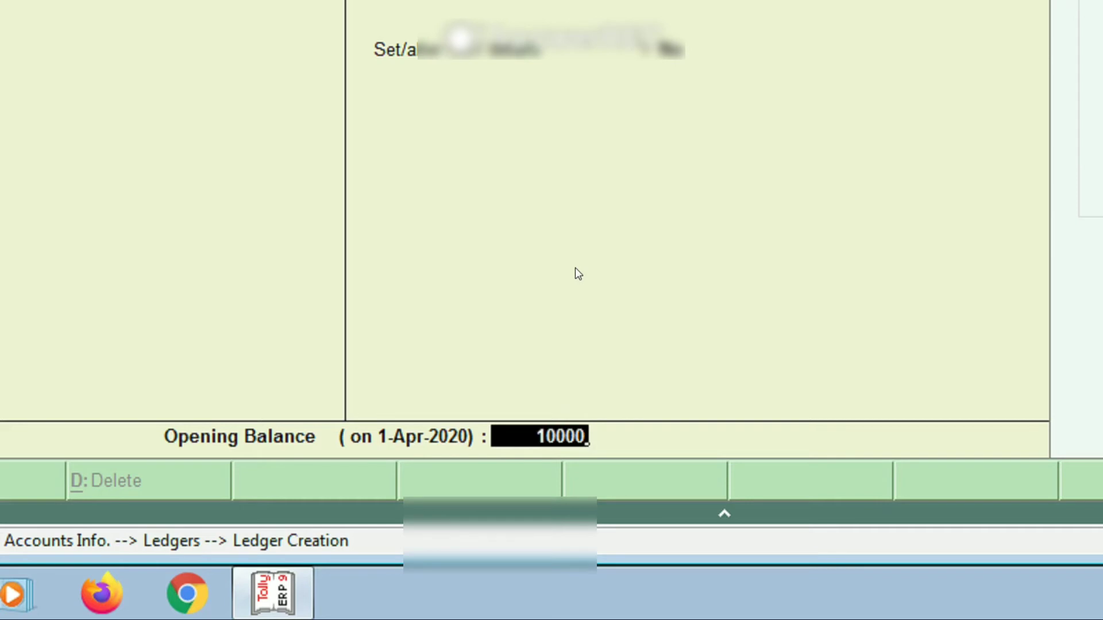
key(Return)
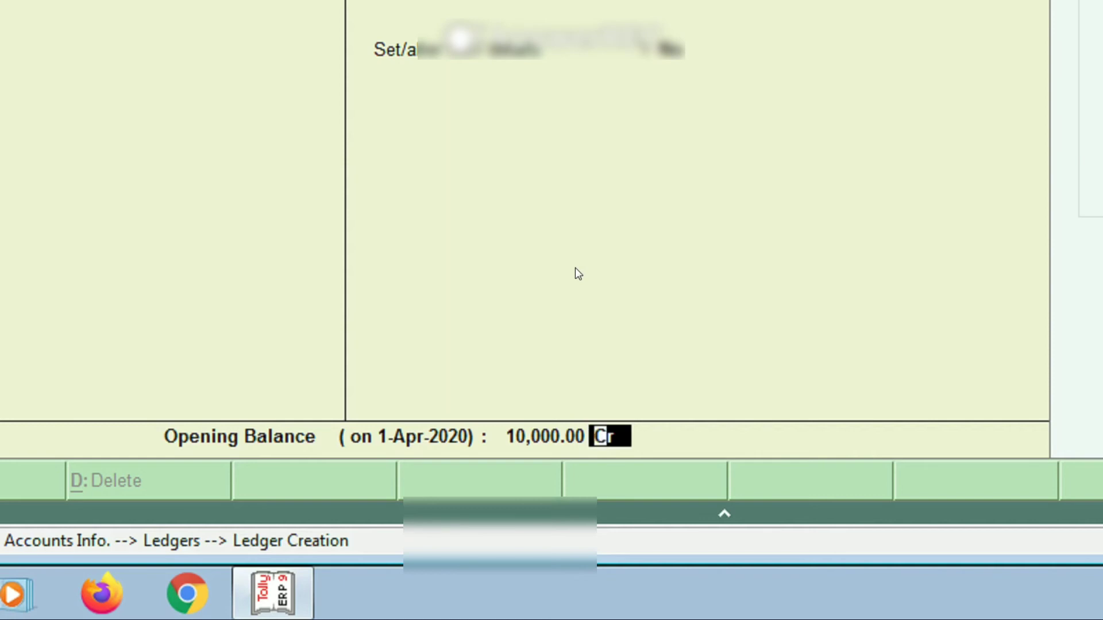
key(Return)
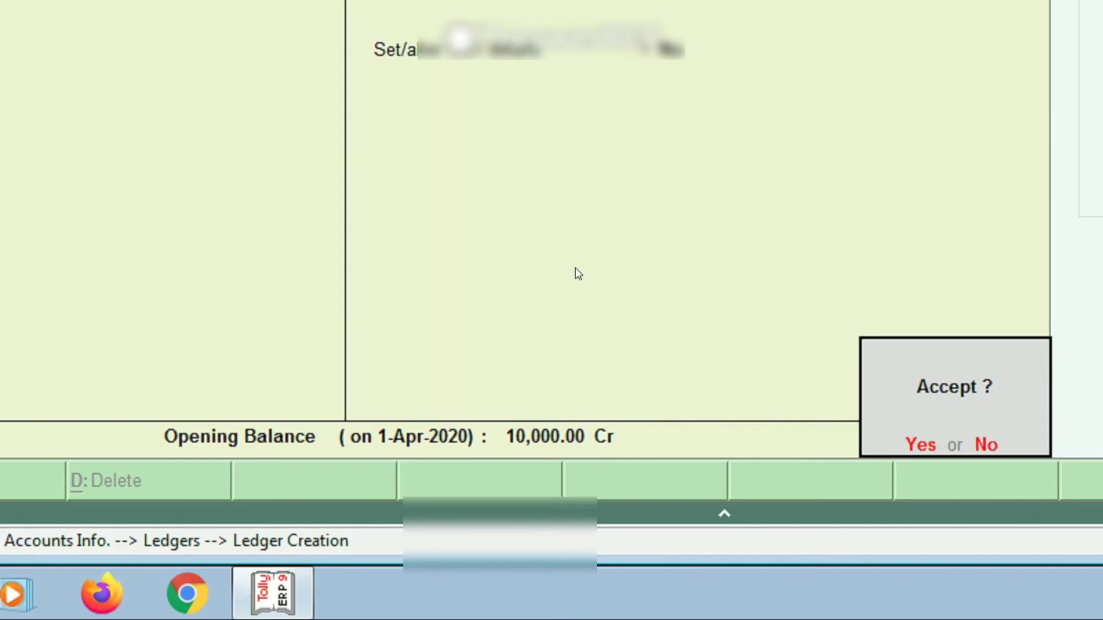
key(Return)
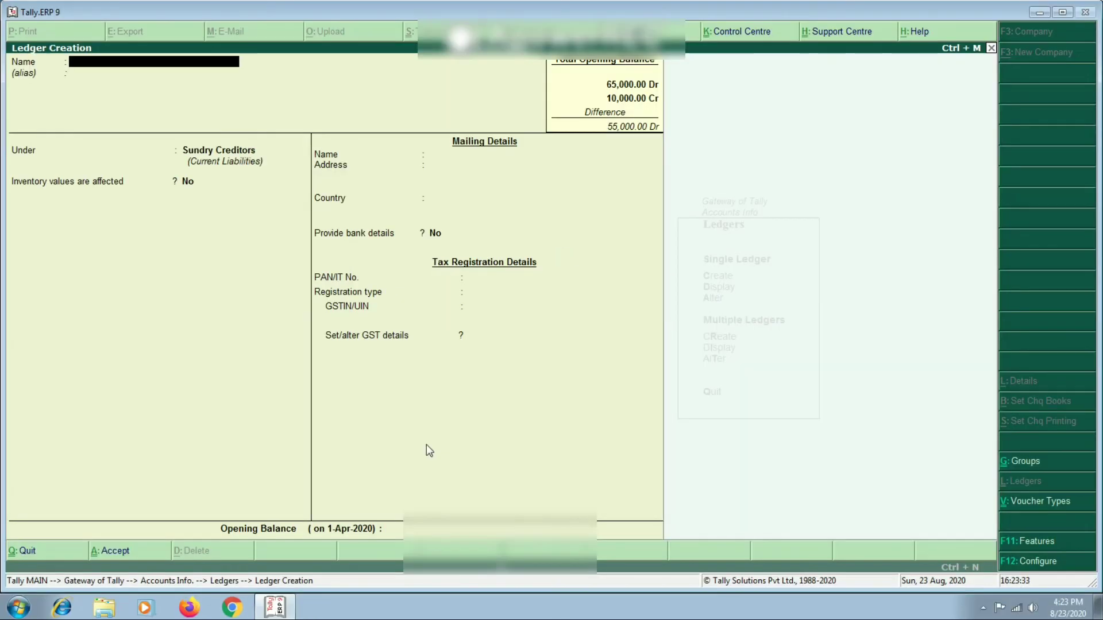
- Leave ledger creation and reopen the Balance Sheet to check Current Liabilities and the difference in opening balances
key(Escape)
key(Escape)
key(Escape)
key(Escape)
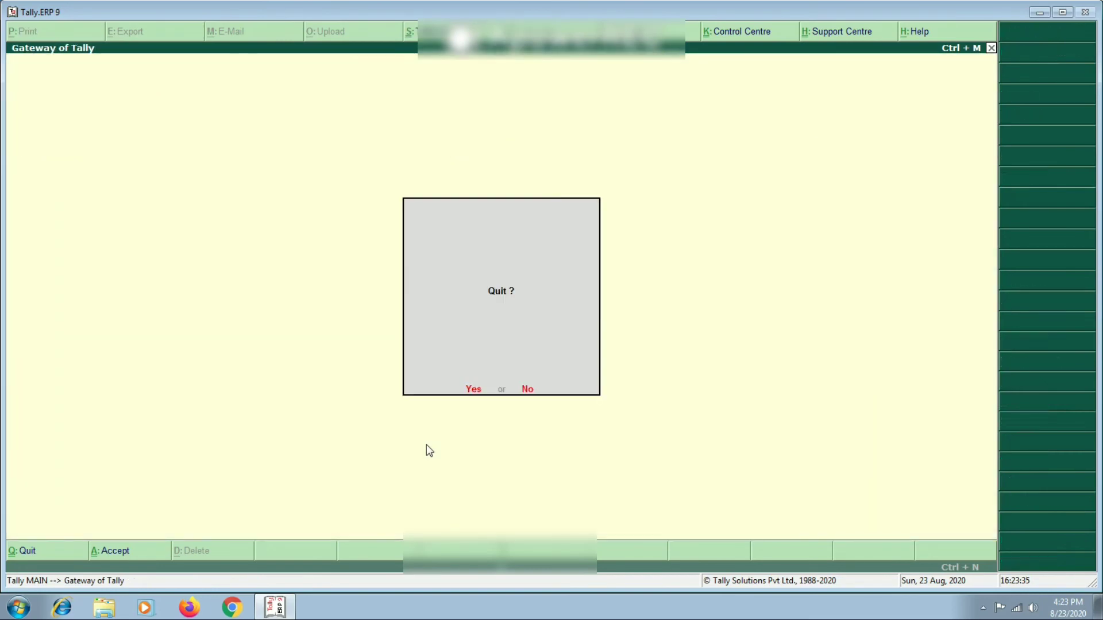
key(Escape)
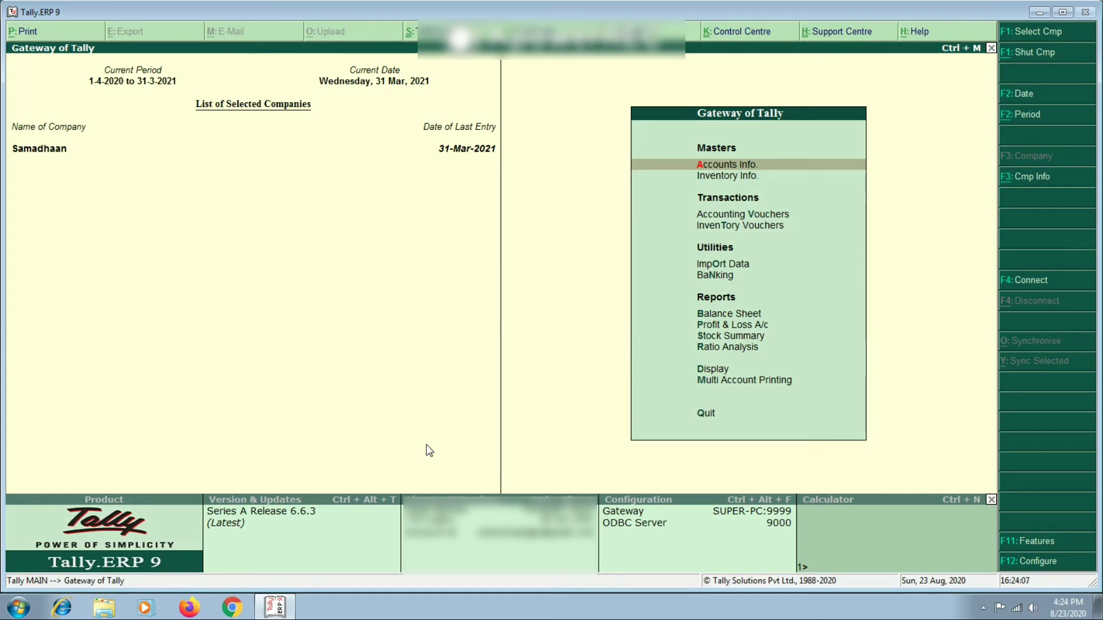
key(b)
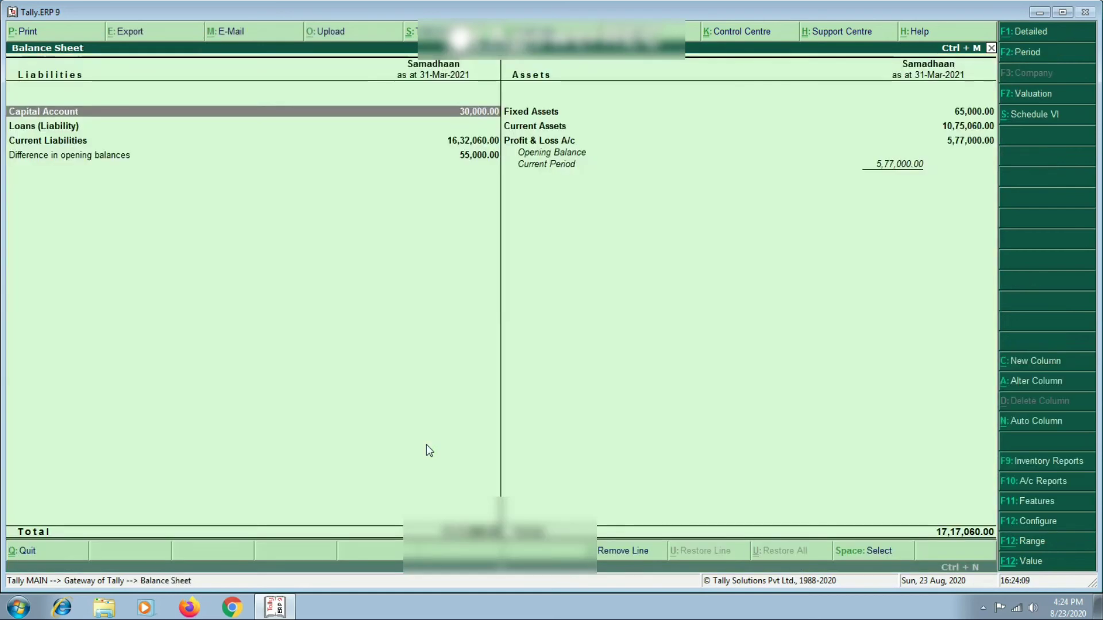